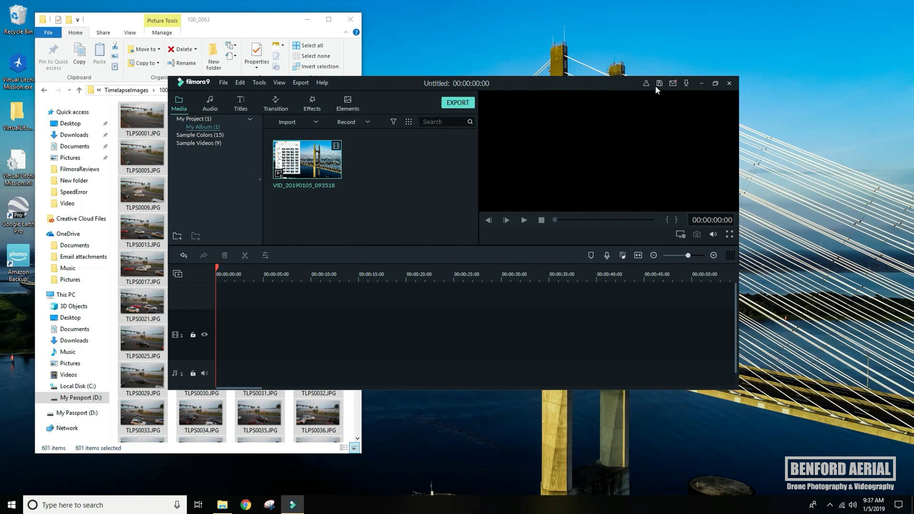
Select the time-lapse photos in the photo folder window
click(209, 22)
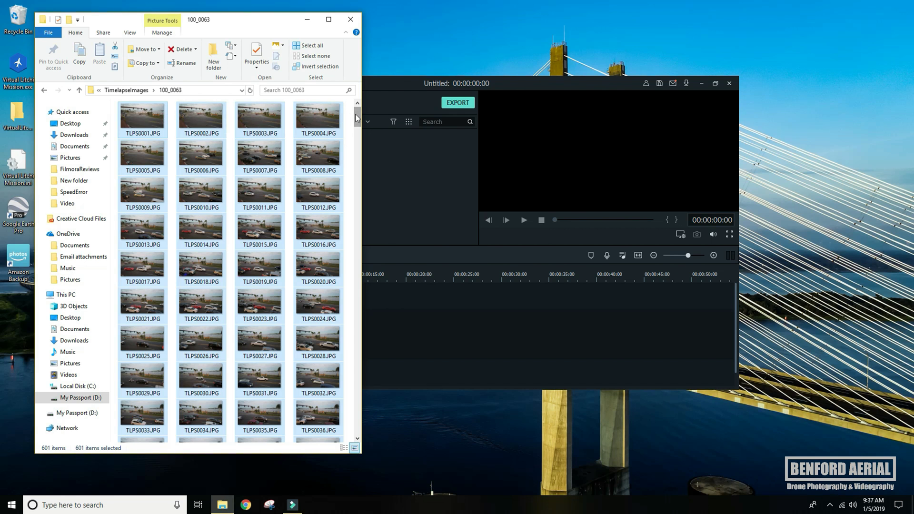
drag(355, 115, 289, 449)
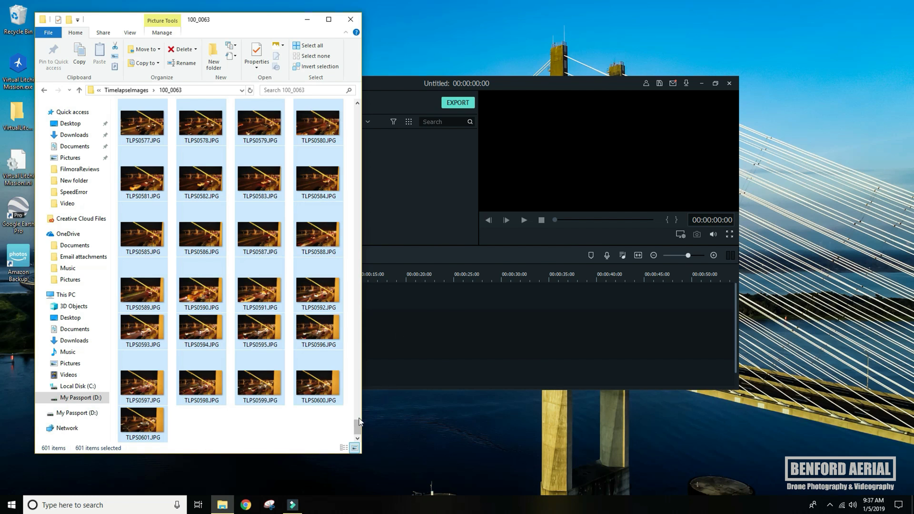
scroll(357, 428, up, 1)
scroll(357, 430, down, 1)
drag(357, 430, 364, 106)
Maximize the Filmora window to fill the screen
click(408, 83)
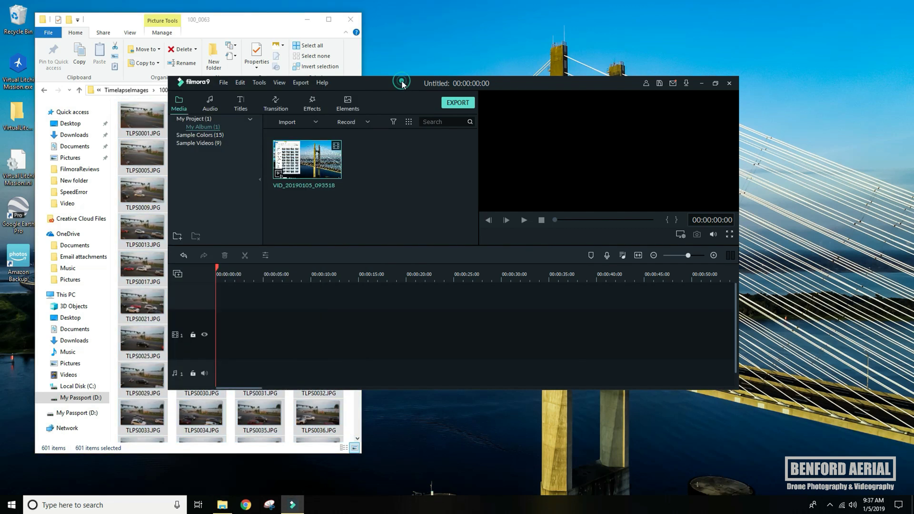
click(715, 79)
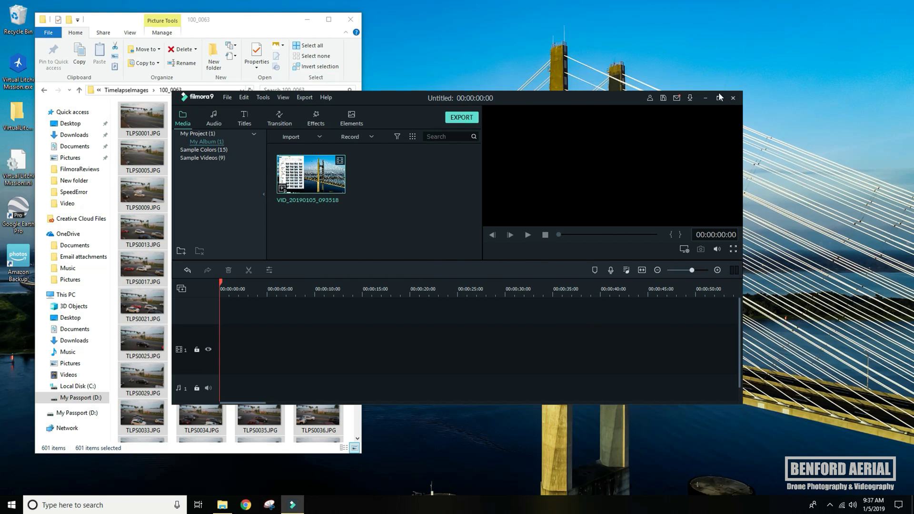
click(719, 95)
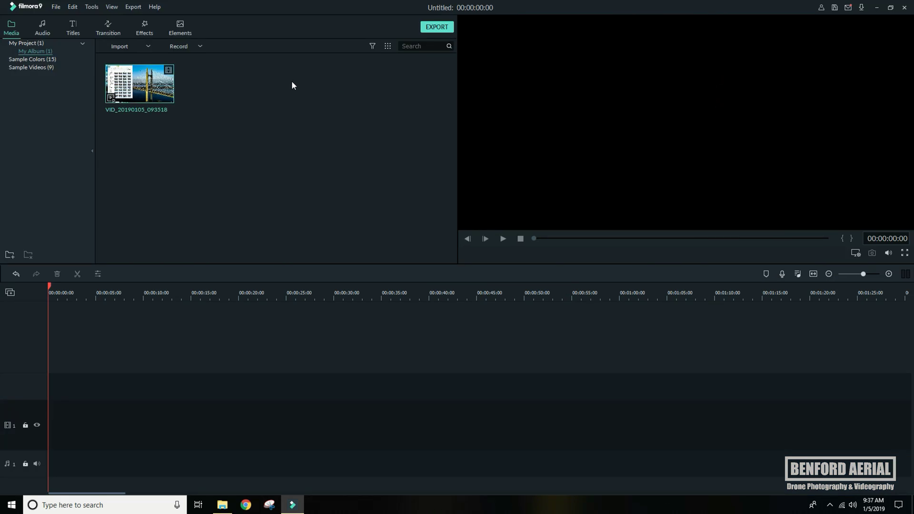
Set the project resolution to 3840x2160 (16:9 4K UHD) at 29.97 fps
click(58, 7)
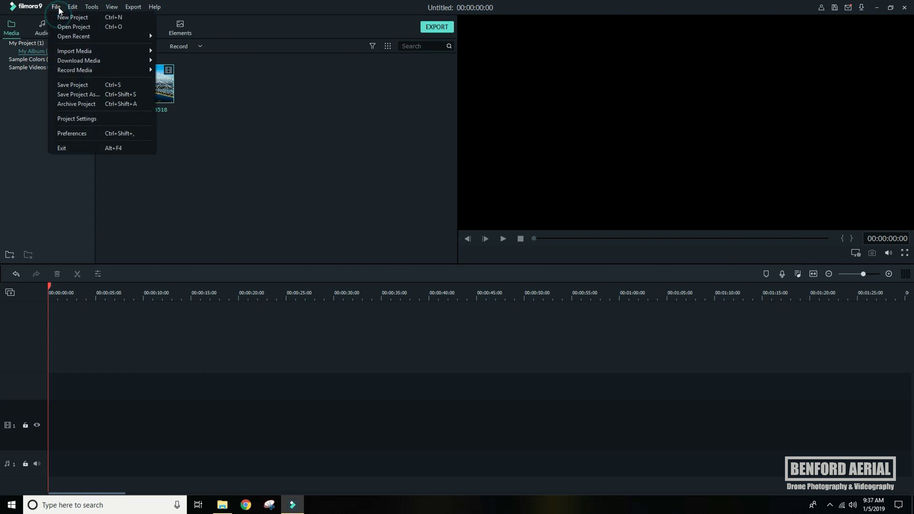
click(75, 119)
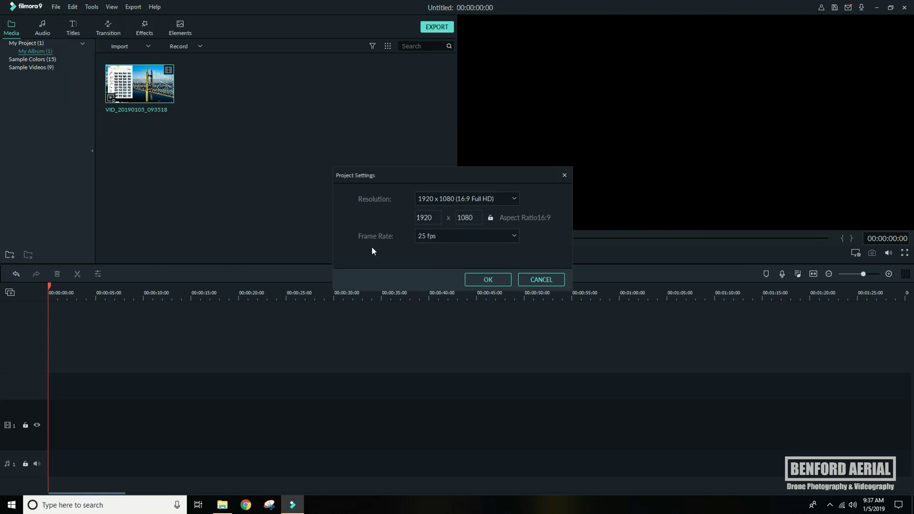
click(515, 198)
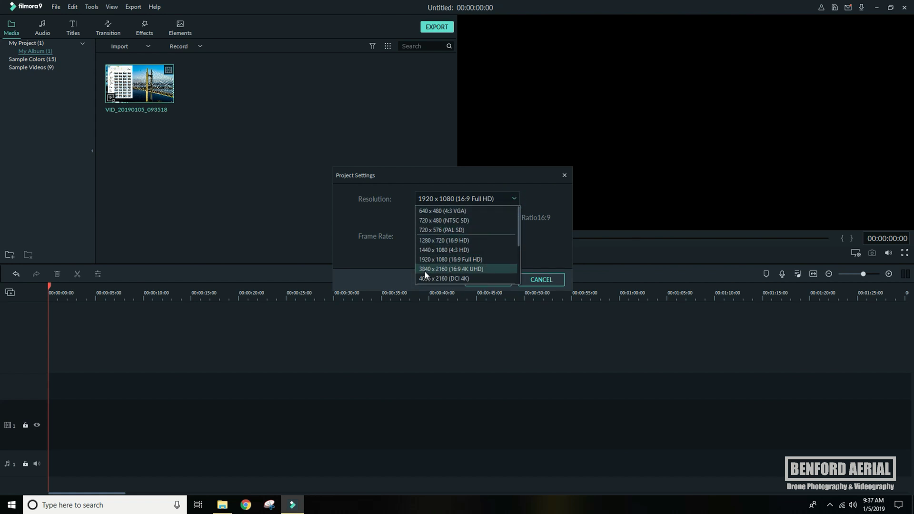
click(458, 269)
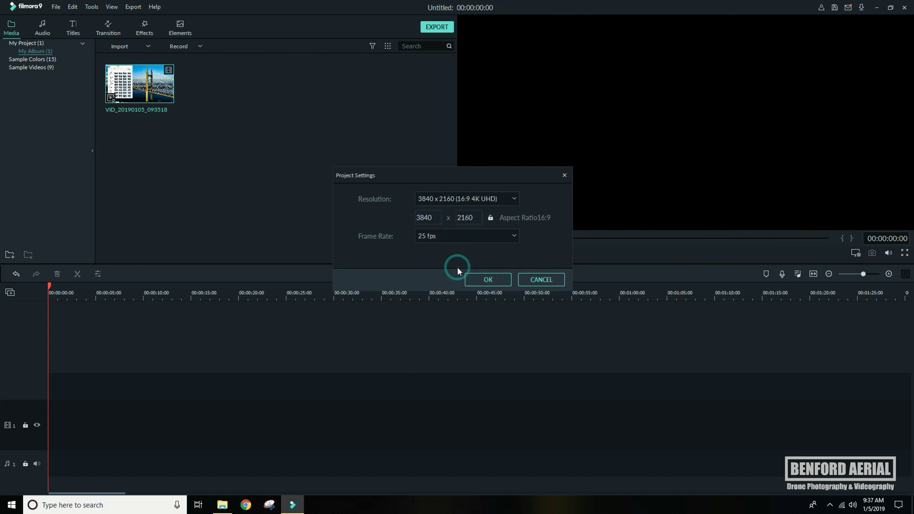
click(514, 236)
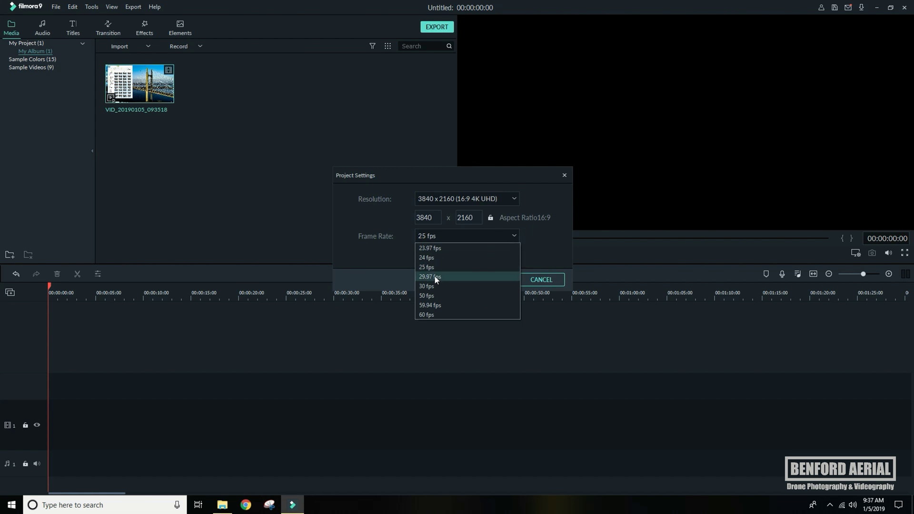
click(435, 277)
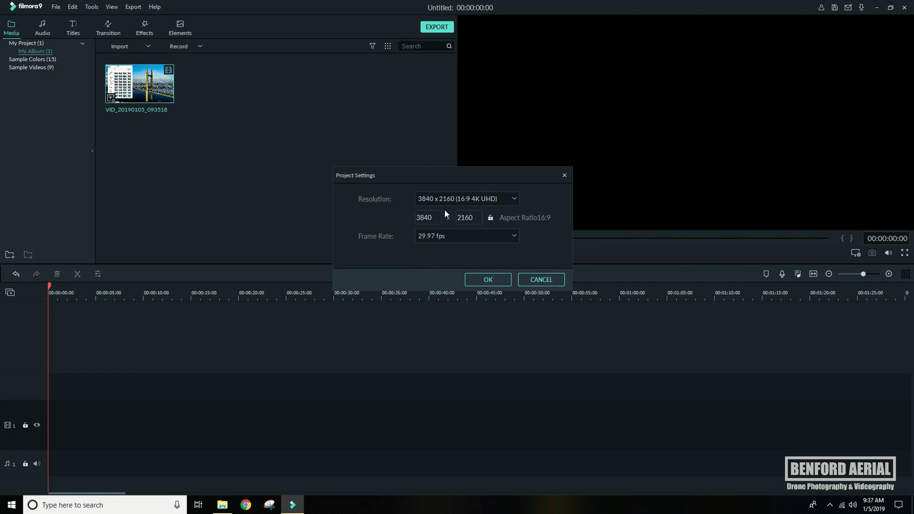
click(476, 279)
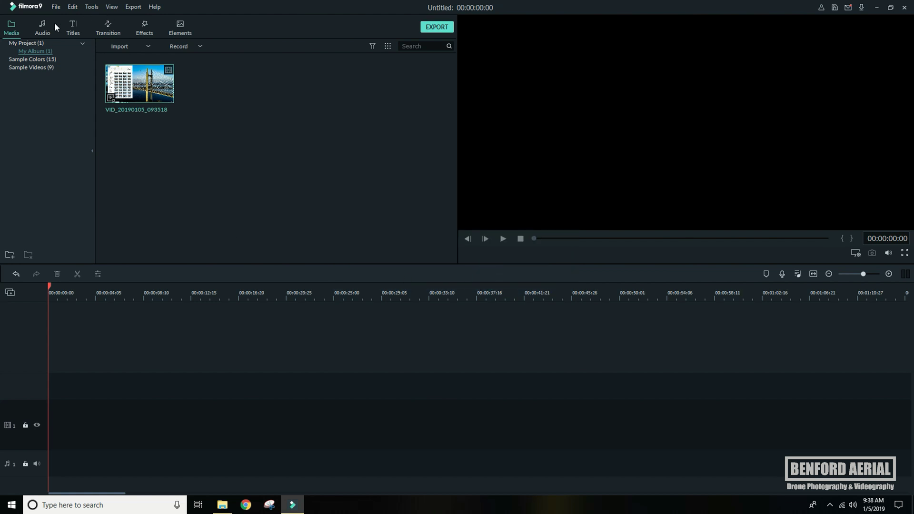
click(54, 9)
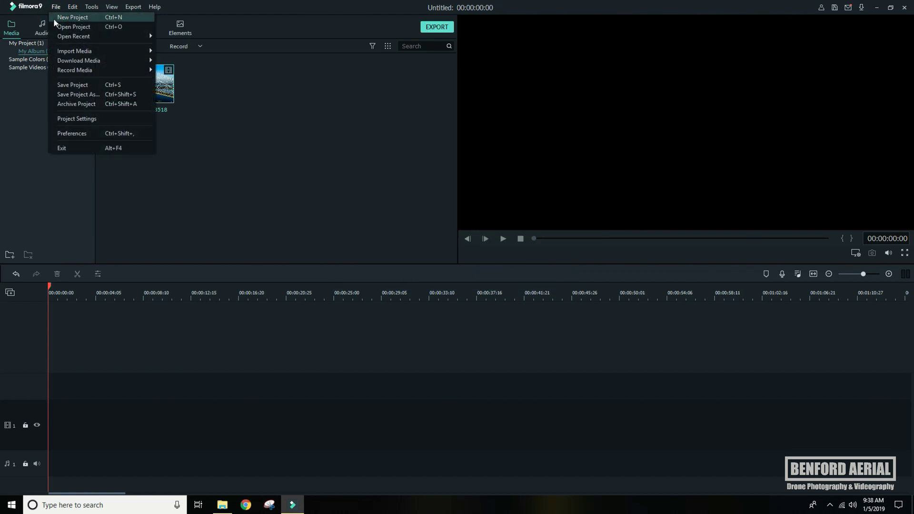
Set the Editing preferences' default photo duration to 00:00:01
click(68, 133)
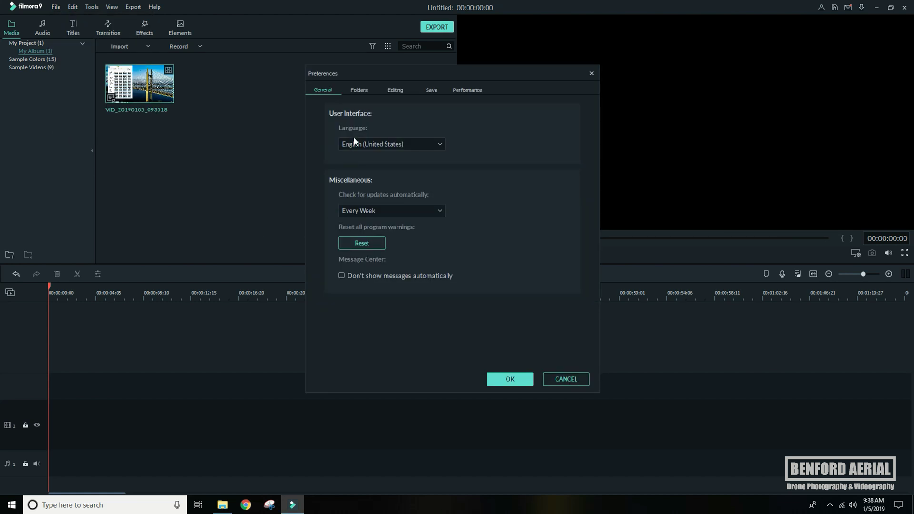
click(399, 90)
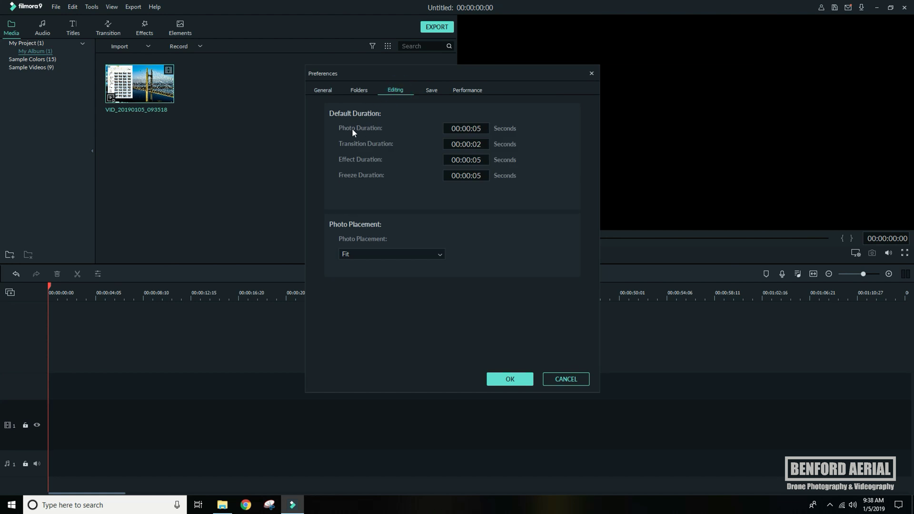
click(478, 127)
text(01)
click(509, 380)
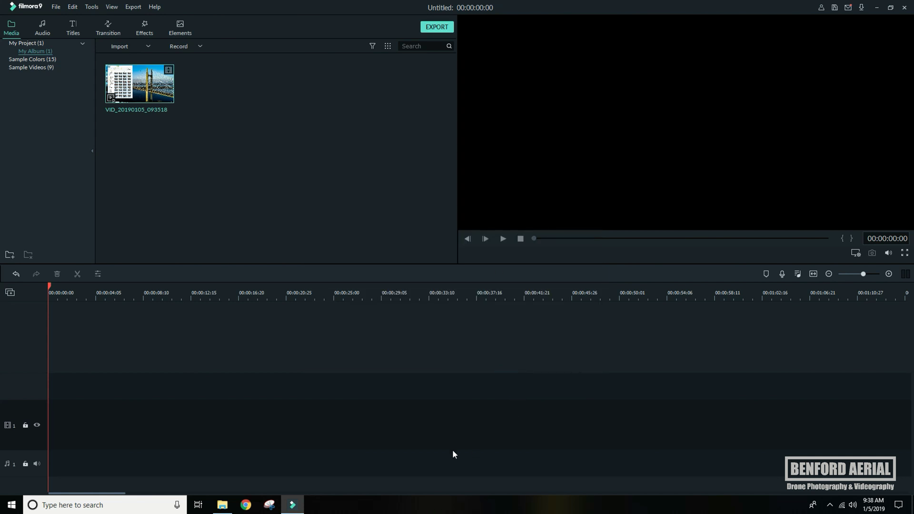
Delete the old video from the media library
click(171, 86)
key(Delete)
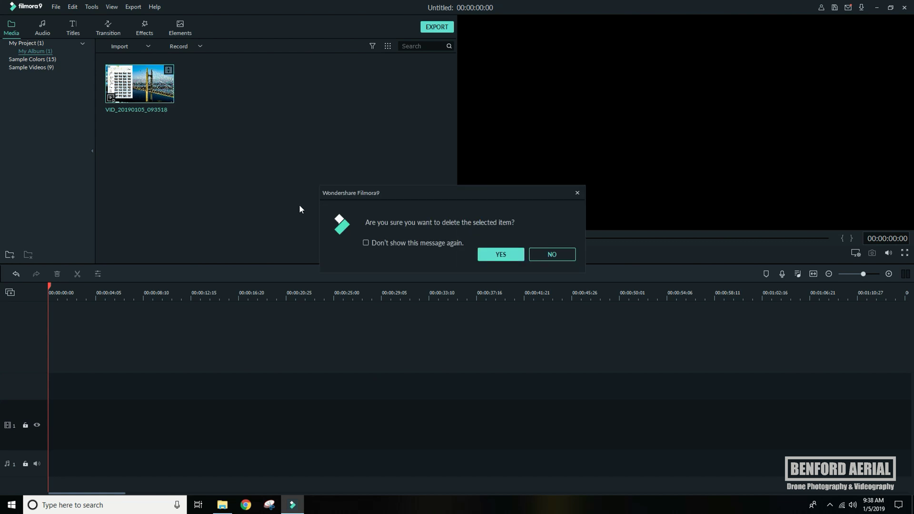
click(502, 251)
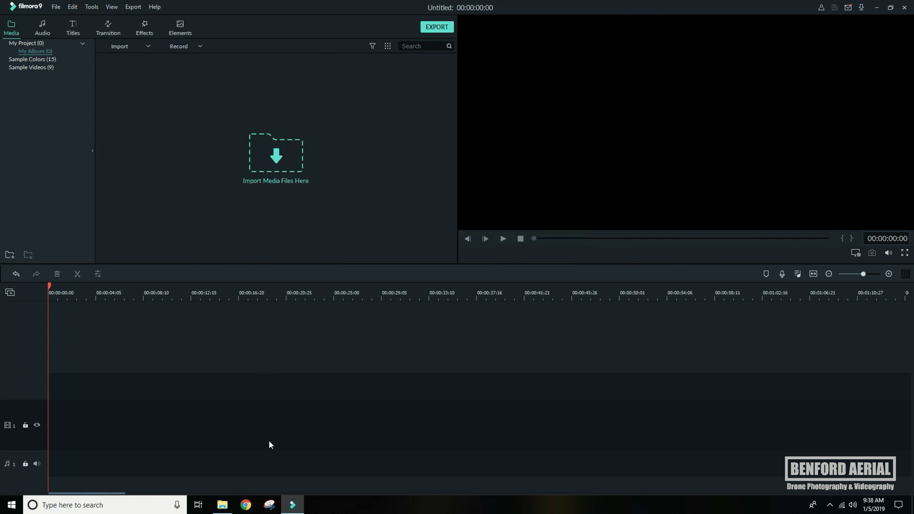
Import the 601 selected time-lapse photos from the folder into the media library
click(222, 504)
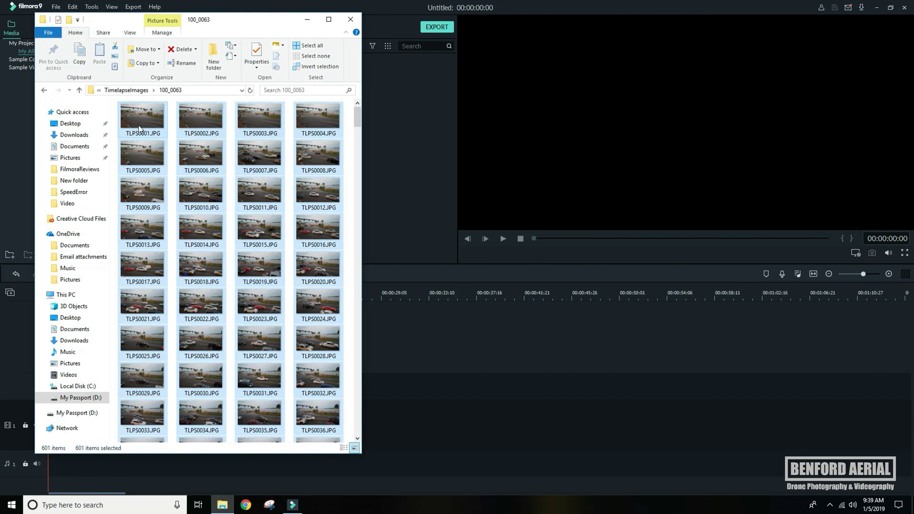
drag(141, 124, 396, 132)
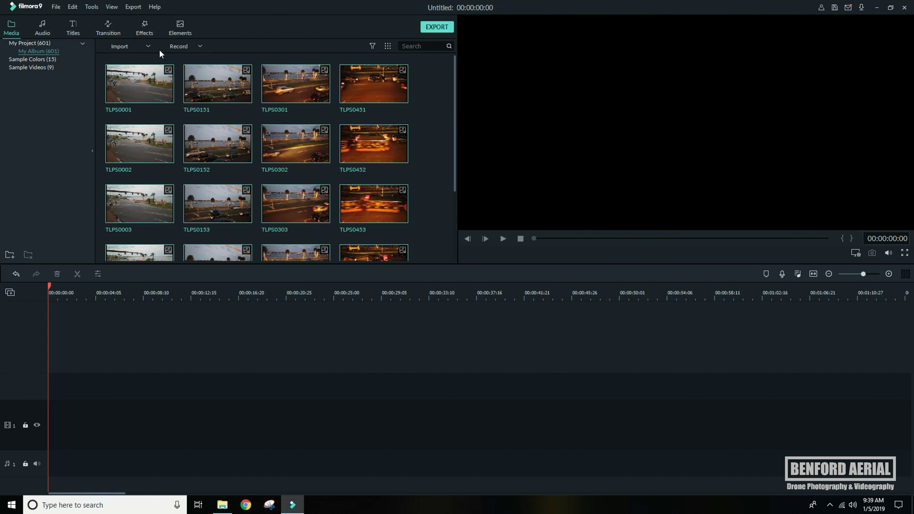
click(387, 46)
Switch the media library to list view and place all 601 photos on video track 1
mouse_move(395, 60)
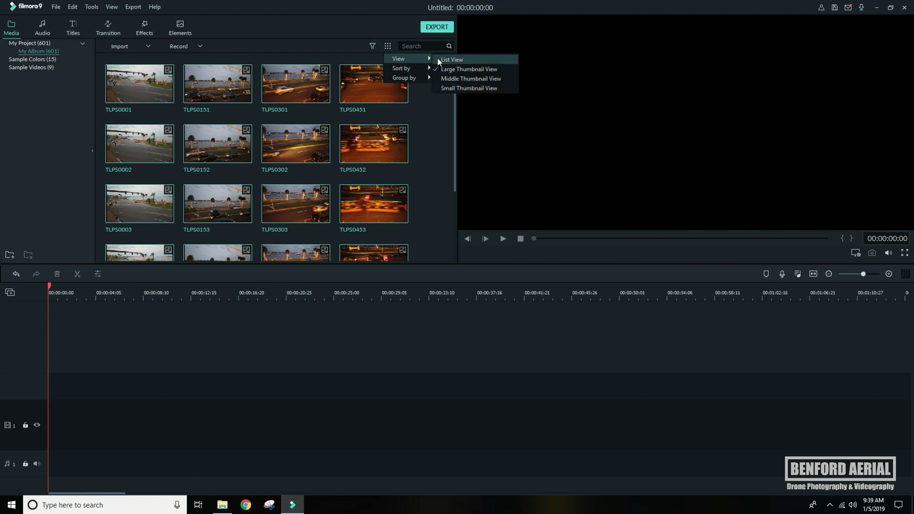
click(450, 59)
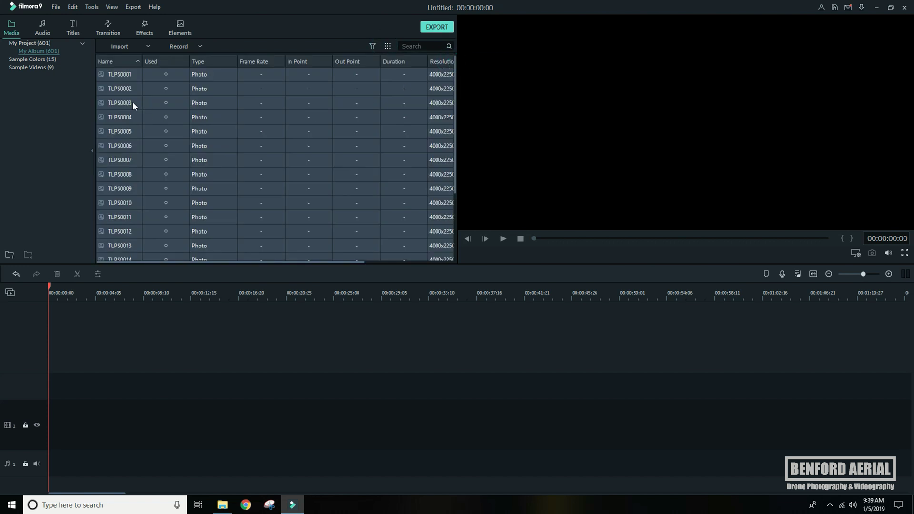
click(130, 76)
key(ctrl+a)
drag(99, 272, 50, 419)
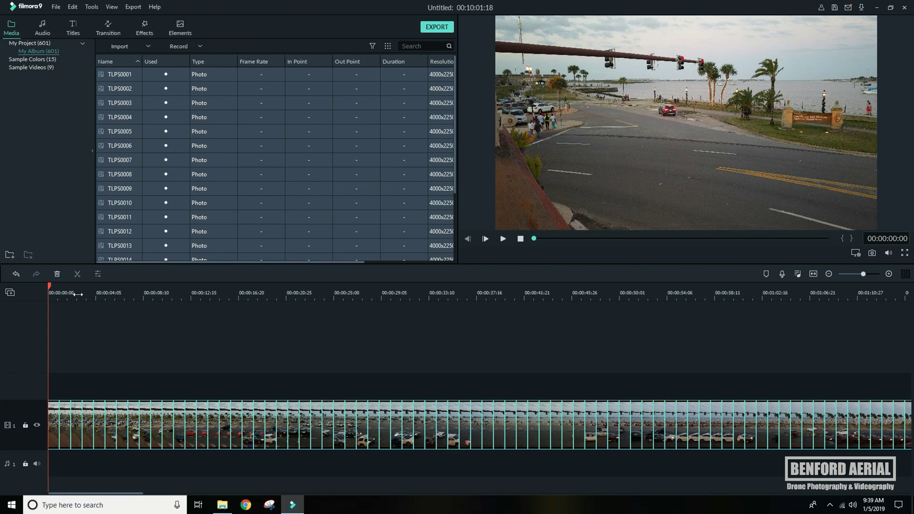
Zoom the timeline to show the full 10-minute sequence and open Export
drag(78, 294, 55, 306)
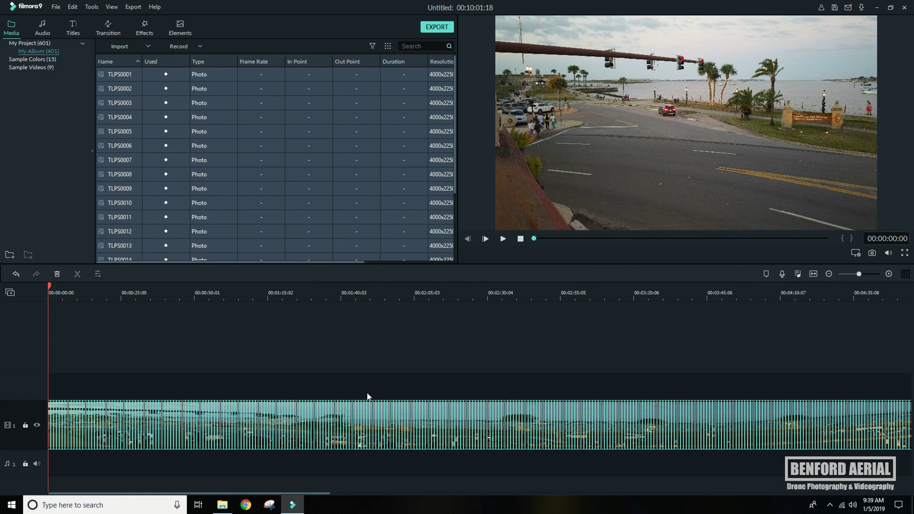
drag(781, 298, 351, 338)
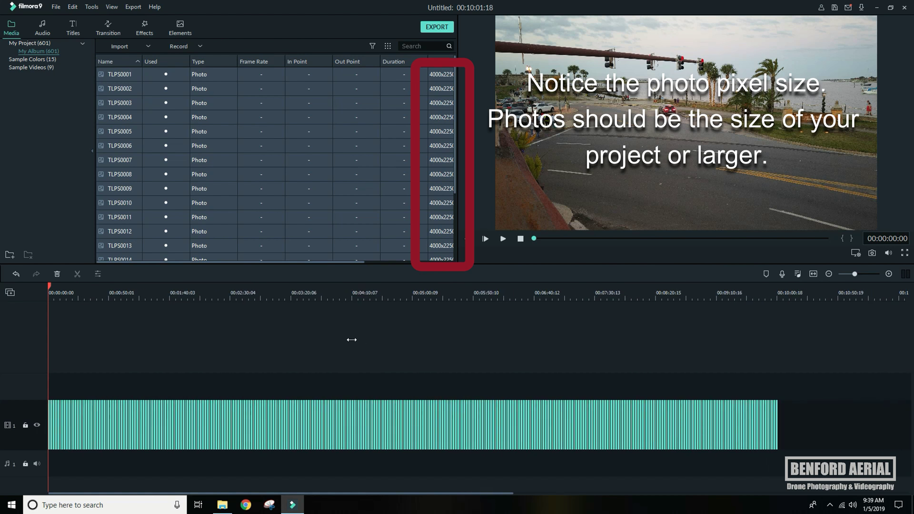
click(435, 30)
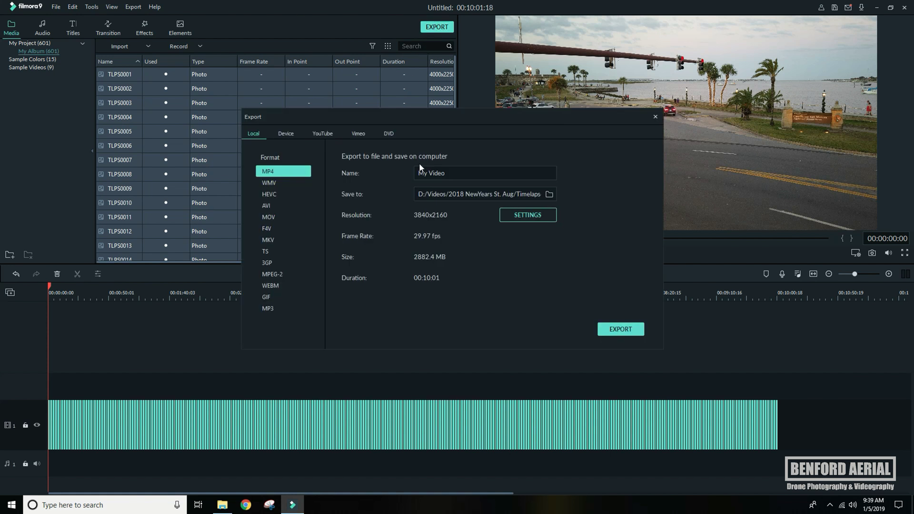
Export the photo sequence as a 4K MP4 named 1SecondPhotos
drag(445, 173, 417, 174)
text(1Second)
text(Photos)
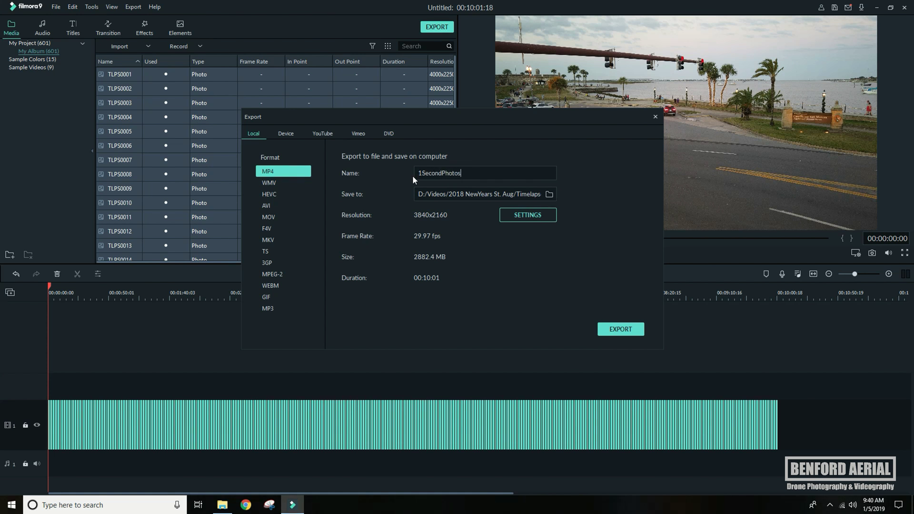
click(624, 329)
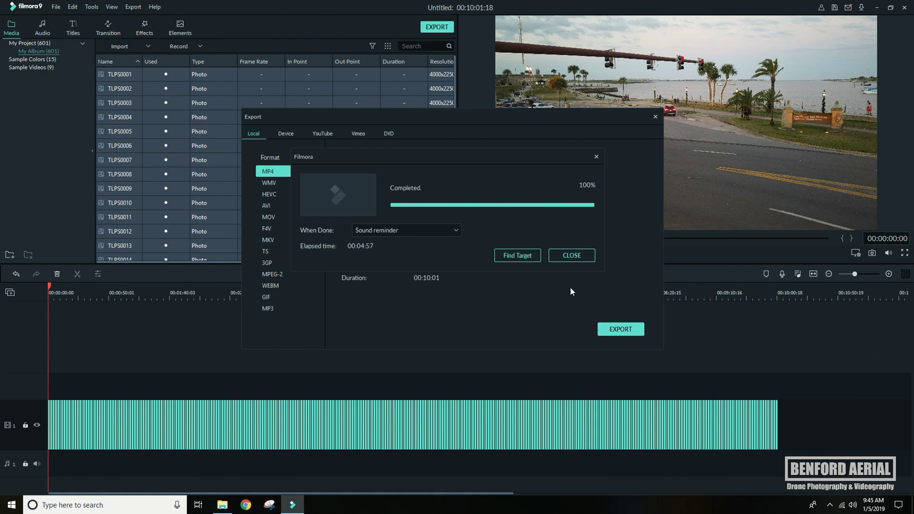
click(569, 257)
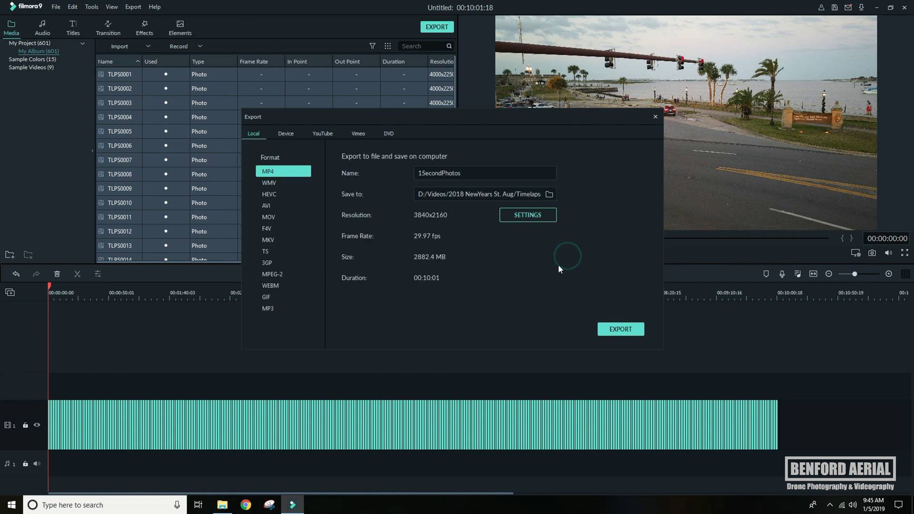
Close the export window and remove all photos from the timeline
click(656, 115)
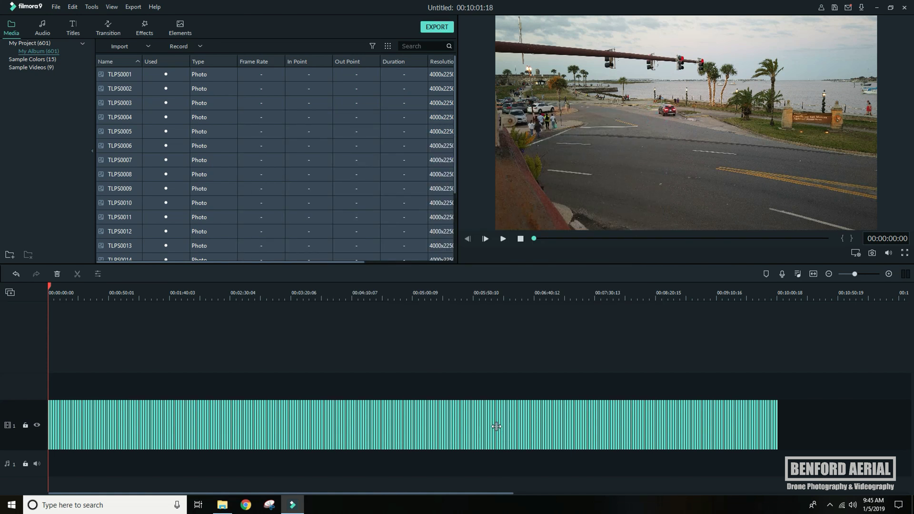
click(815, 419)
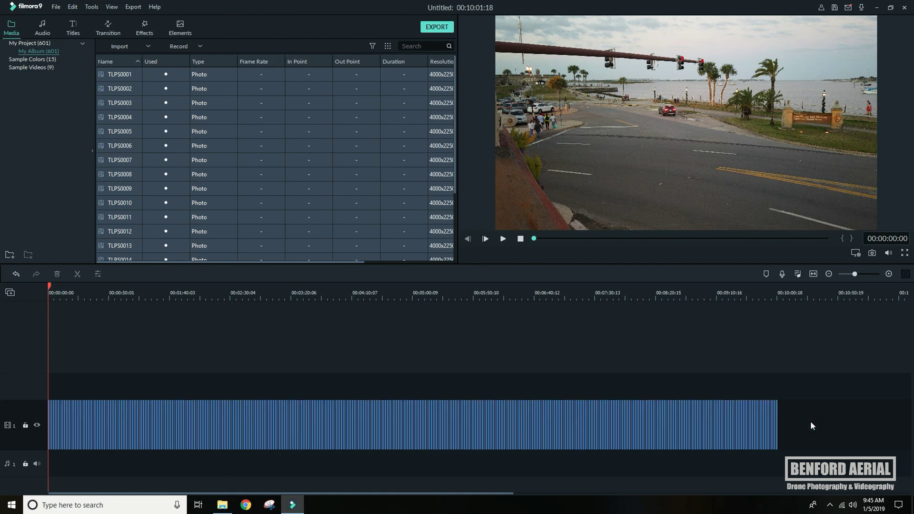
key(ctrl+a)
key(Delete)
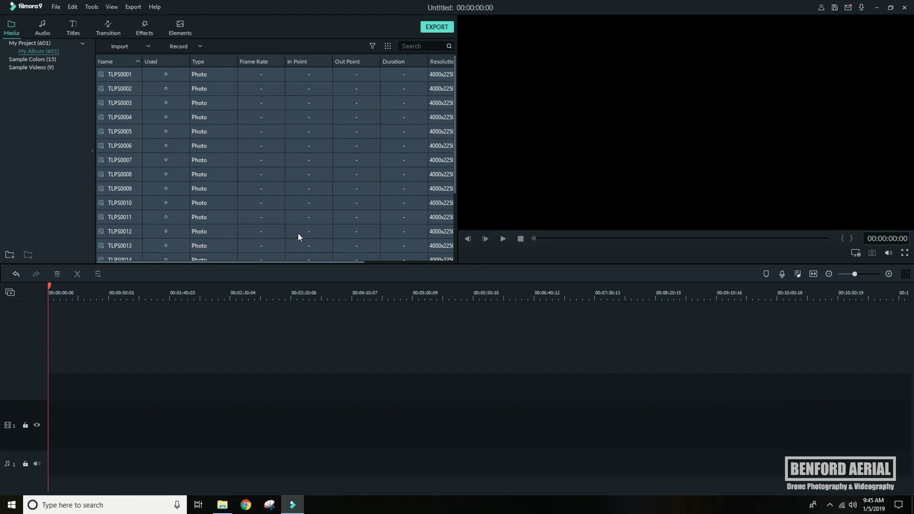
Delete all 601 photos from the media library
click(269, 147)
key(ctrl+a)
key(Delete)
click(499, 255)
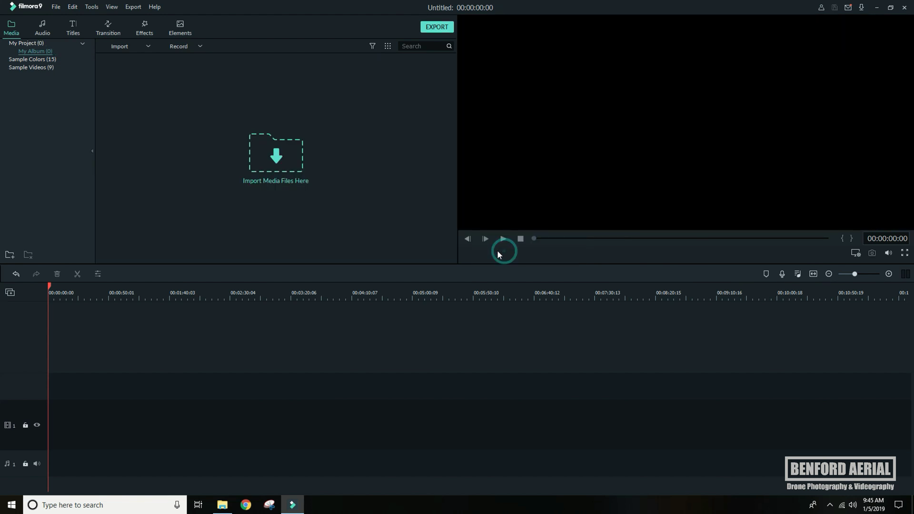
click(222, 505)
Open TimelapseImages > New folder in Explorer and import 1SecondPhotos.mp4 into the media library
drag(283, 21, 842, 23)
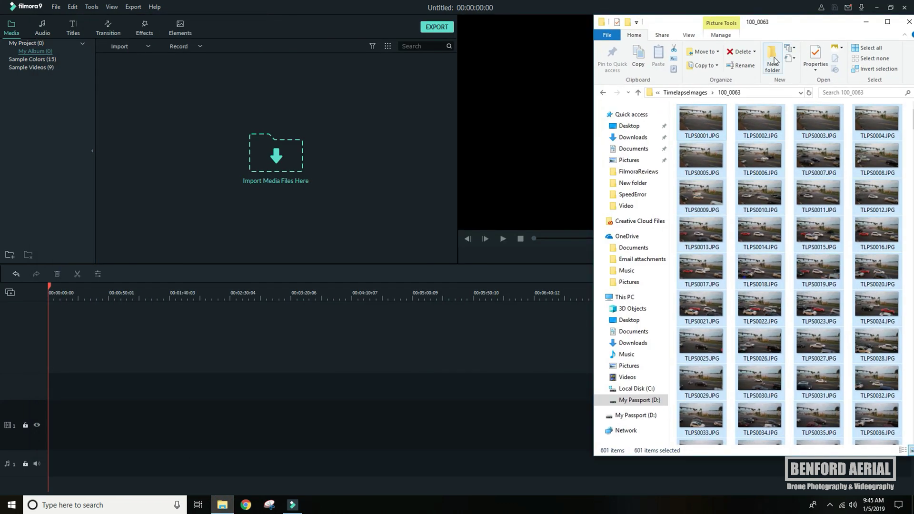
click(694, 94)
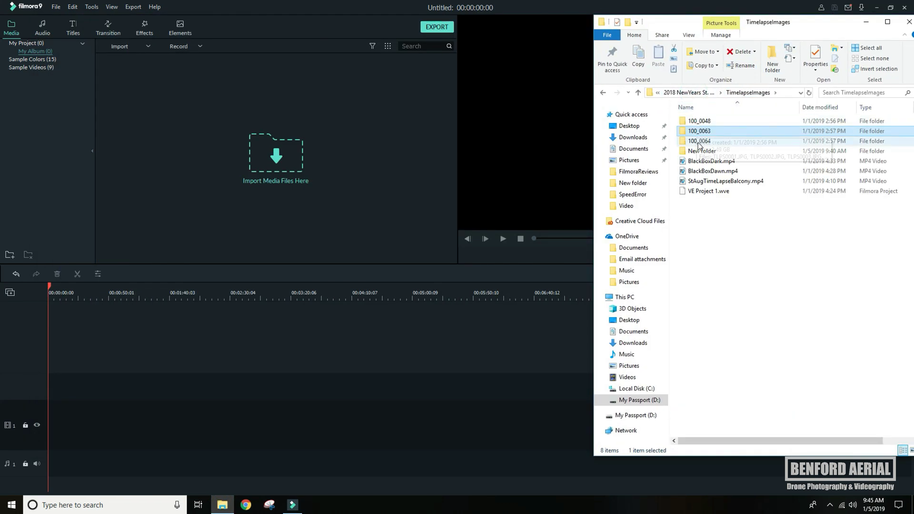
double_click(702, 152)
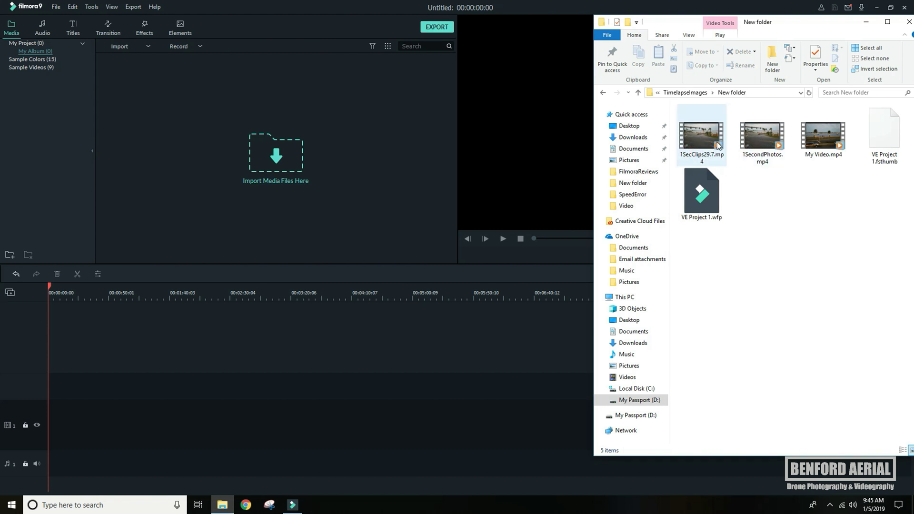
click(866, 21)
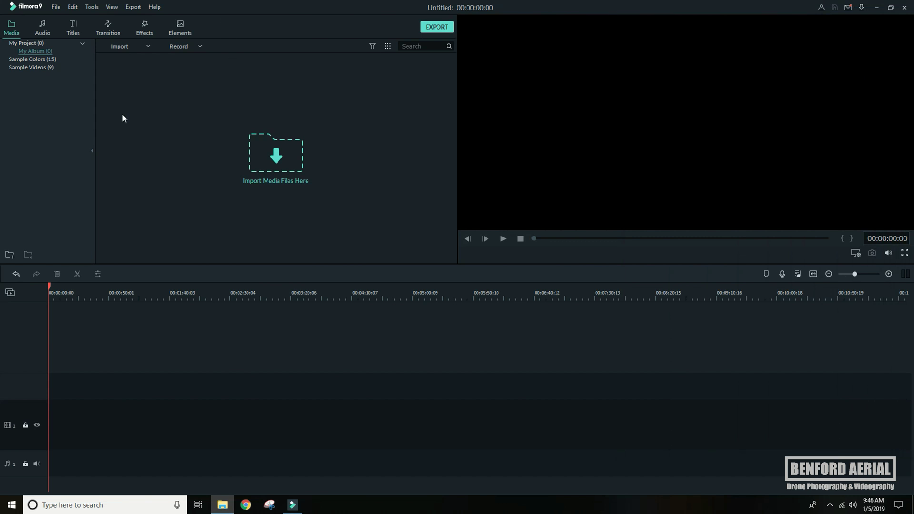
drag(122, 113, 159, 124)
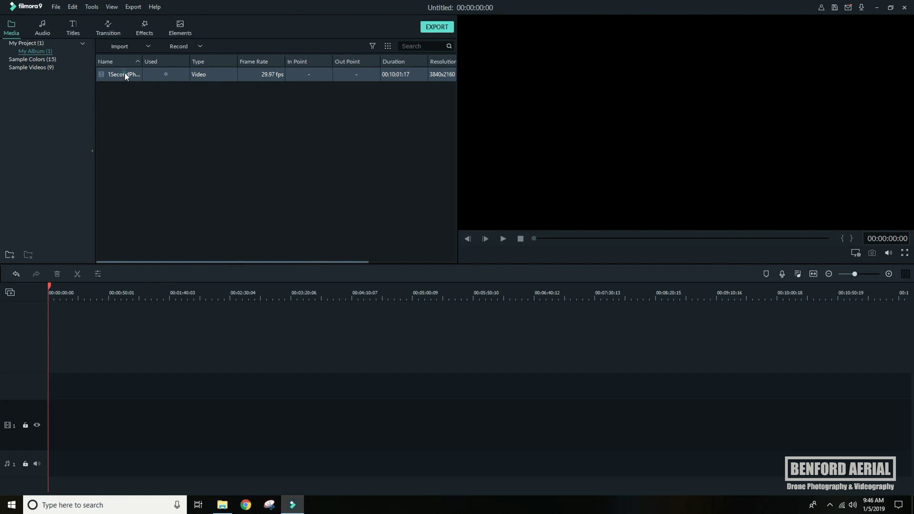
Place 1SecondPhotos on video track 1 and preview it up to 00:00:08:15
drag(124, 74, 49, 421)
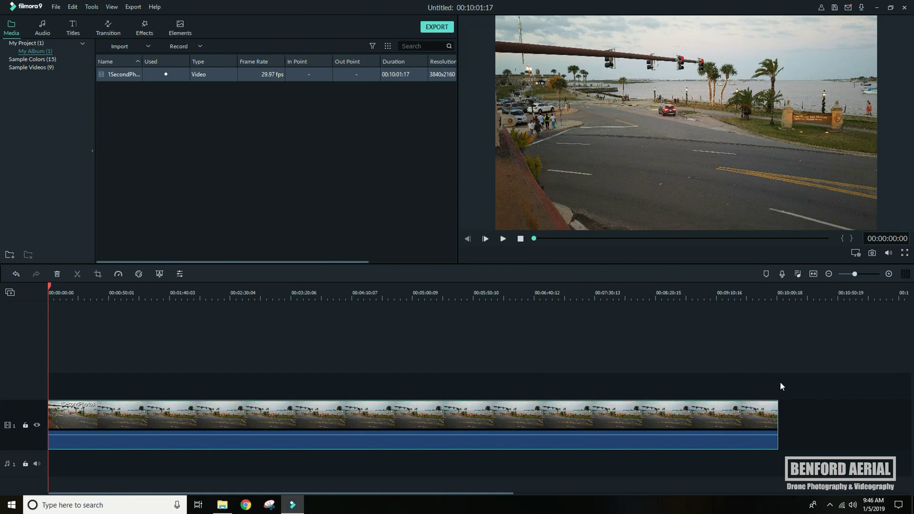
click(503, 239)
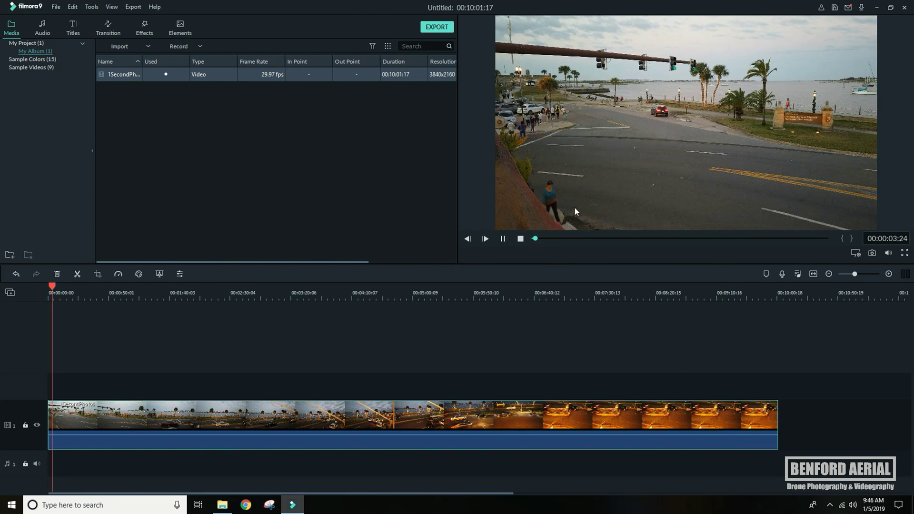
click(502, 240)
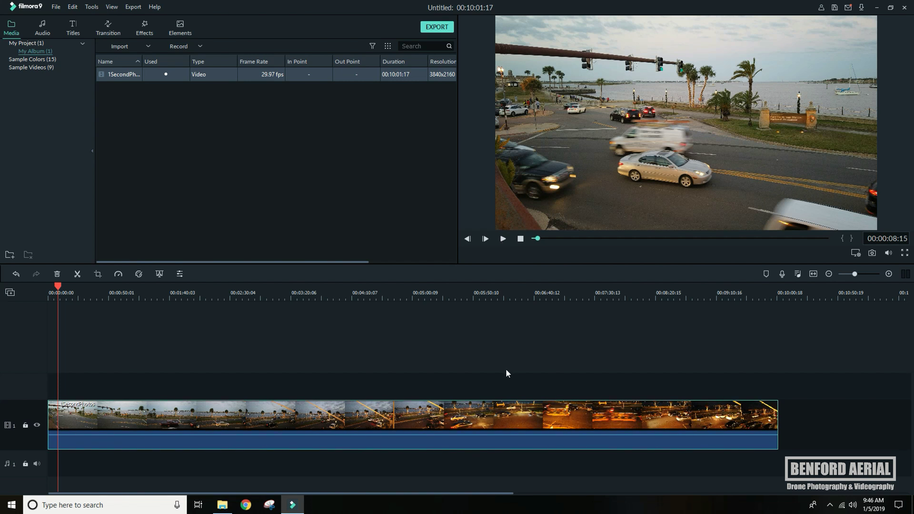
click(455, 414)
Set the clip's duration to 00:00:20:00 in Speed and Duration, speeding it to 30.05x
right_click(454, 413)
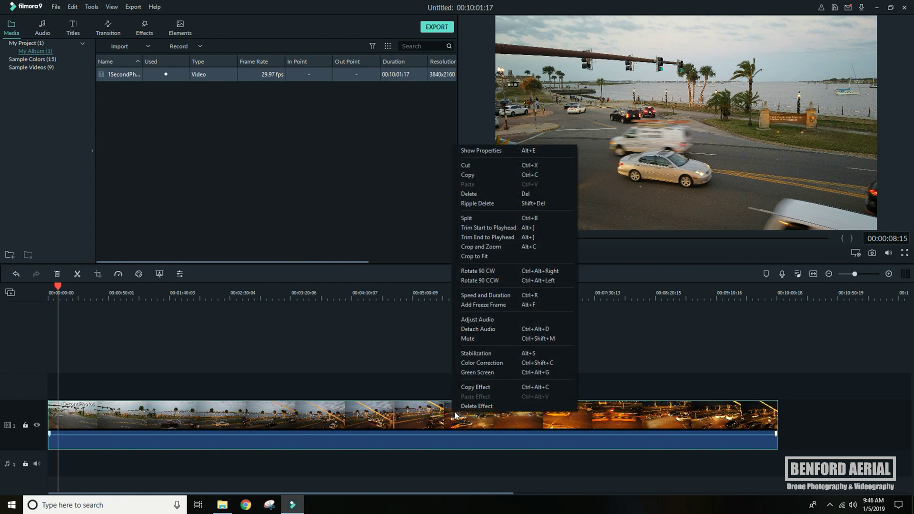
click(481, 295)
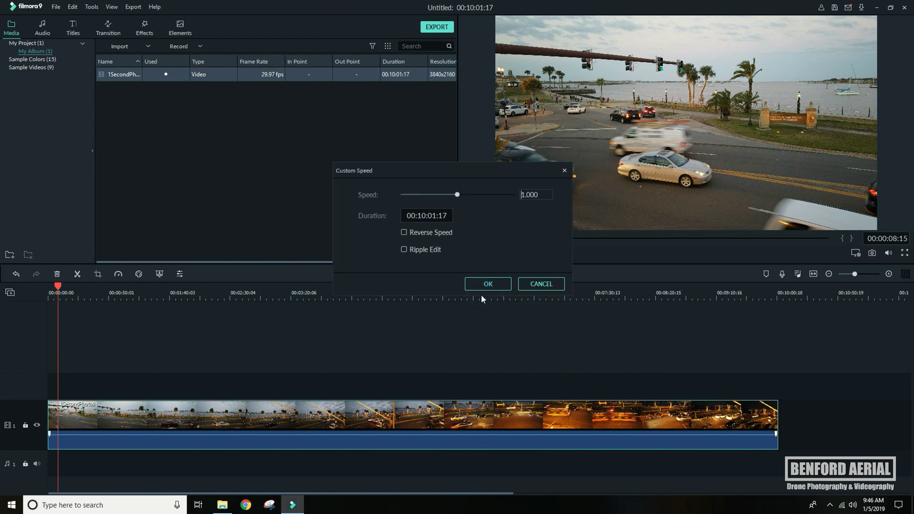
click(417, 214)
click(417, 214)
key(BackSpace)
text(0)
drag(427, 215, 436, 216)
text(20)
drag(437, 215, 447, 216)
text(00)
click(489, 284)
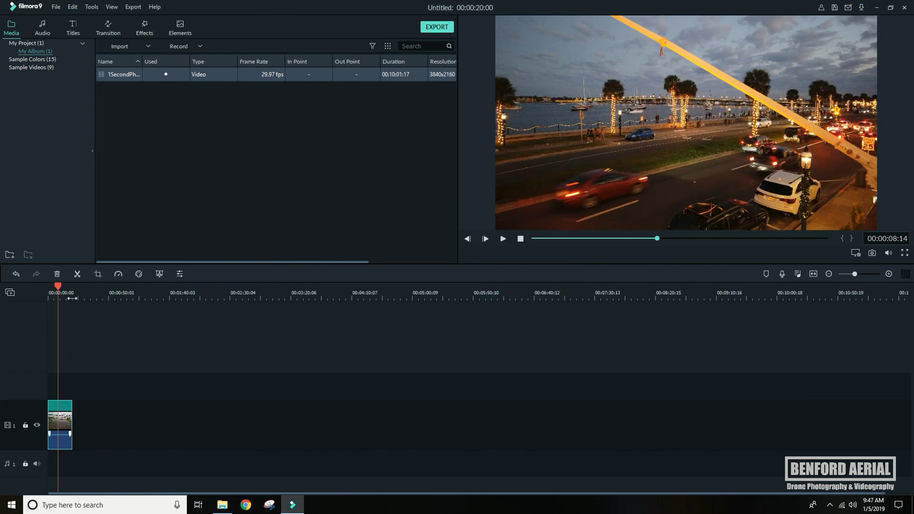
Zoom the timeline and confirm the clip ends at 00:00:20:00
key(ctrl+=)
key(ctrl+=)
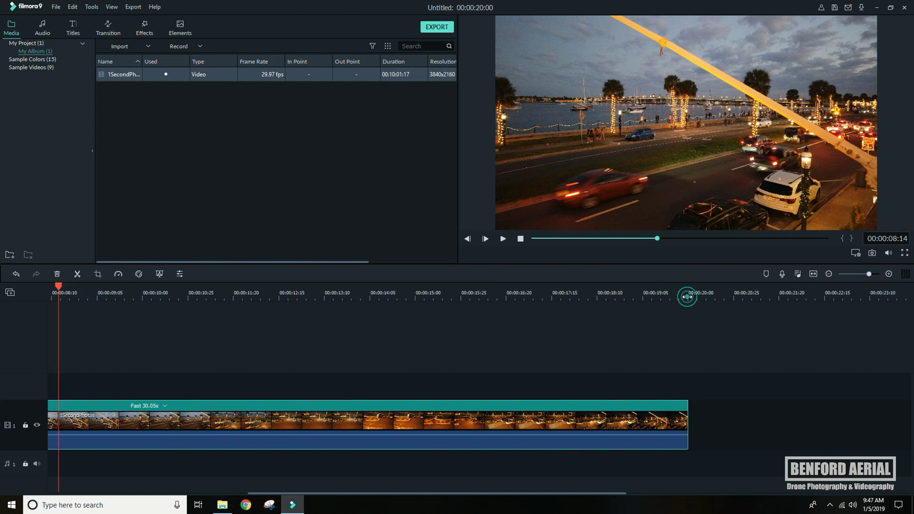
click(686, 292)
click(688, 288)
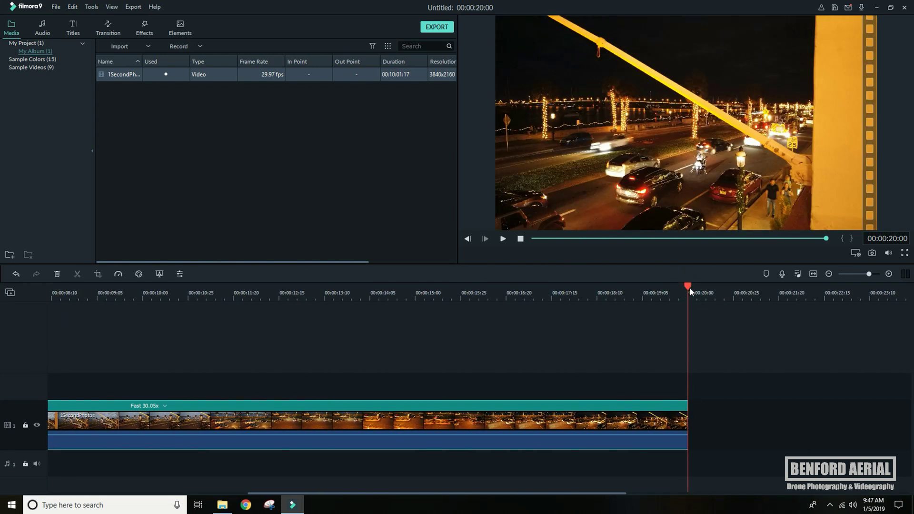
key(Home)
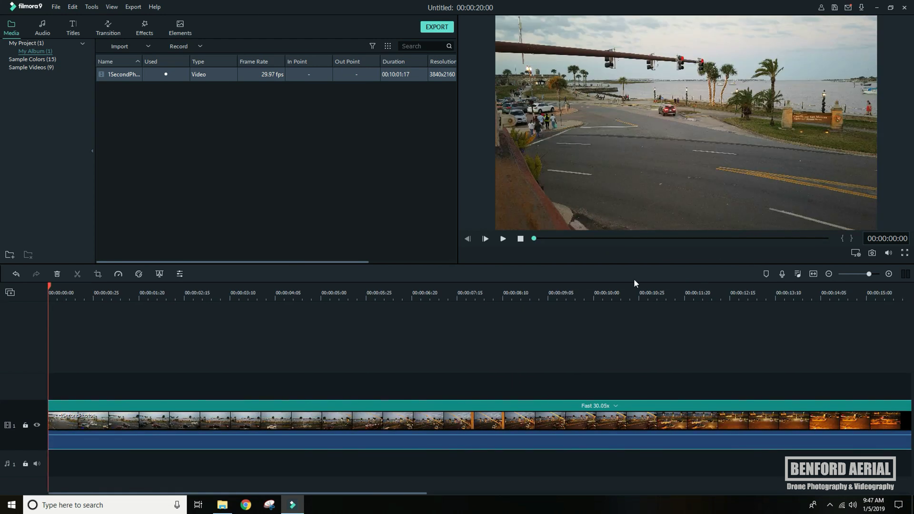
Export the 20-second clip as Final.mp4 at 3840x2160 and close the export window
click(431, 27)
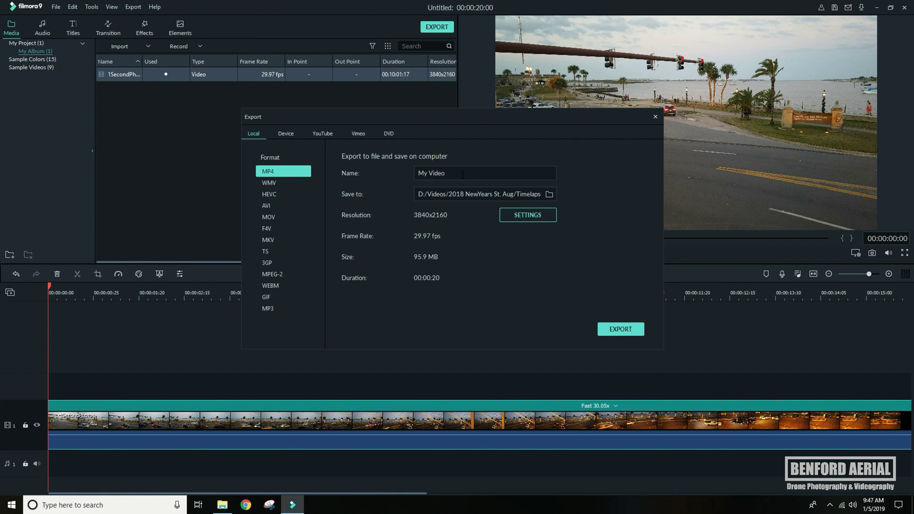
drag(462, 175, 412, 181)
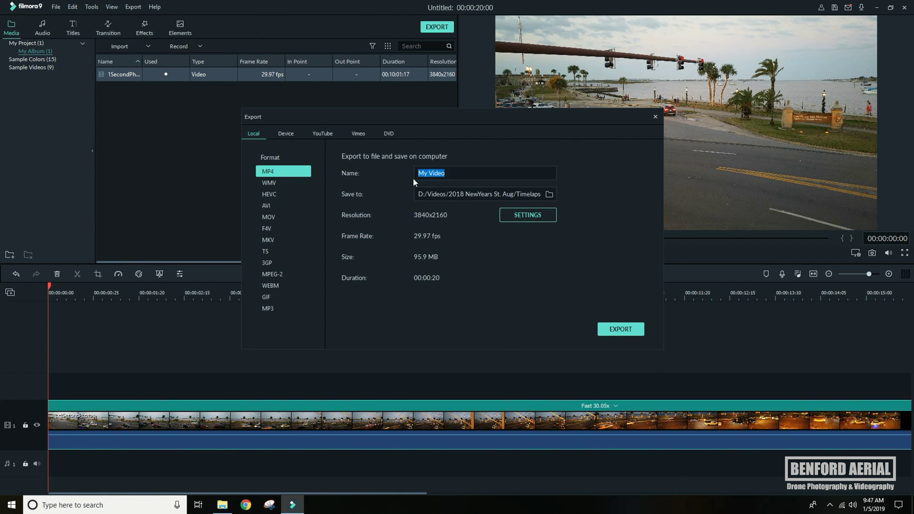
text(Fl)
click(624, 328)
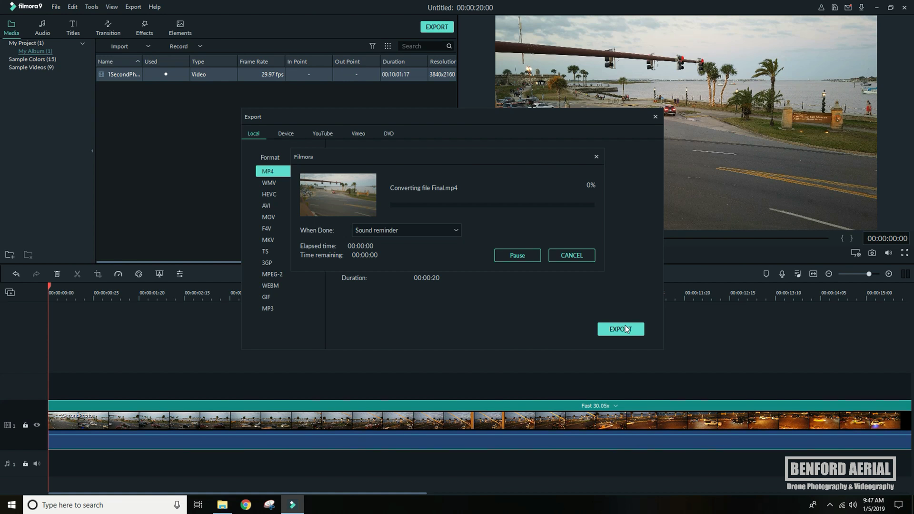
click(827, 502)
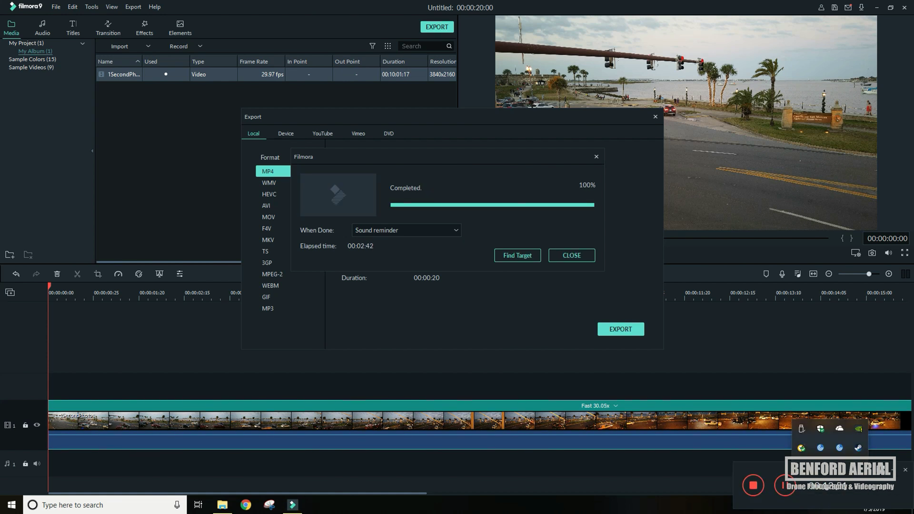
click(569, 255)
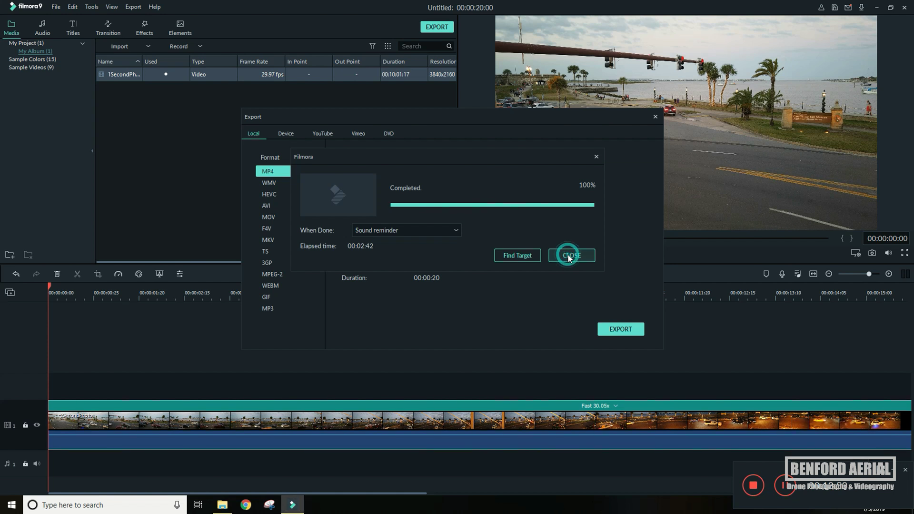
click(655, 116)
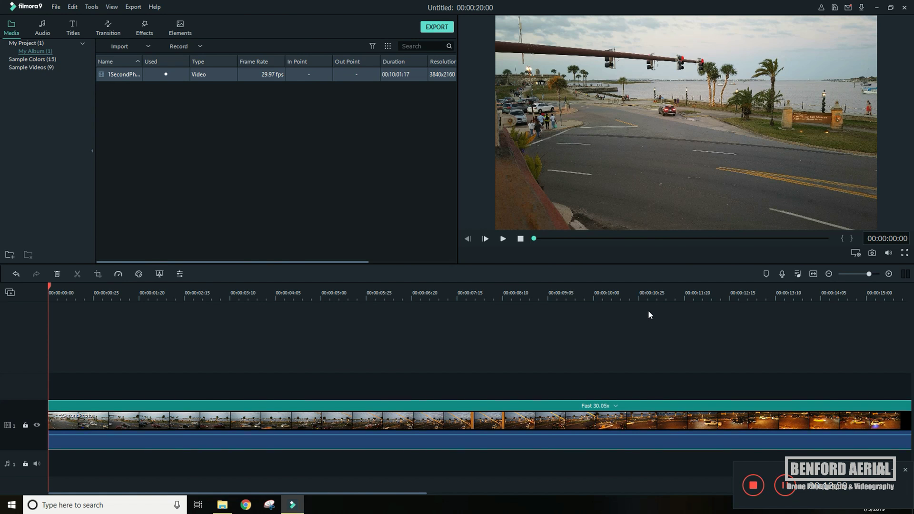